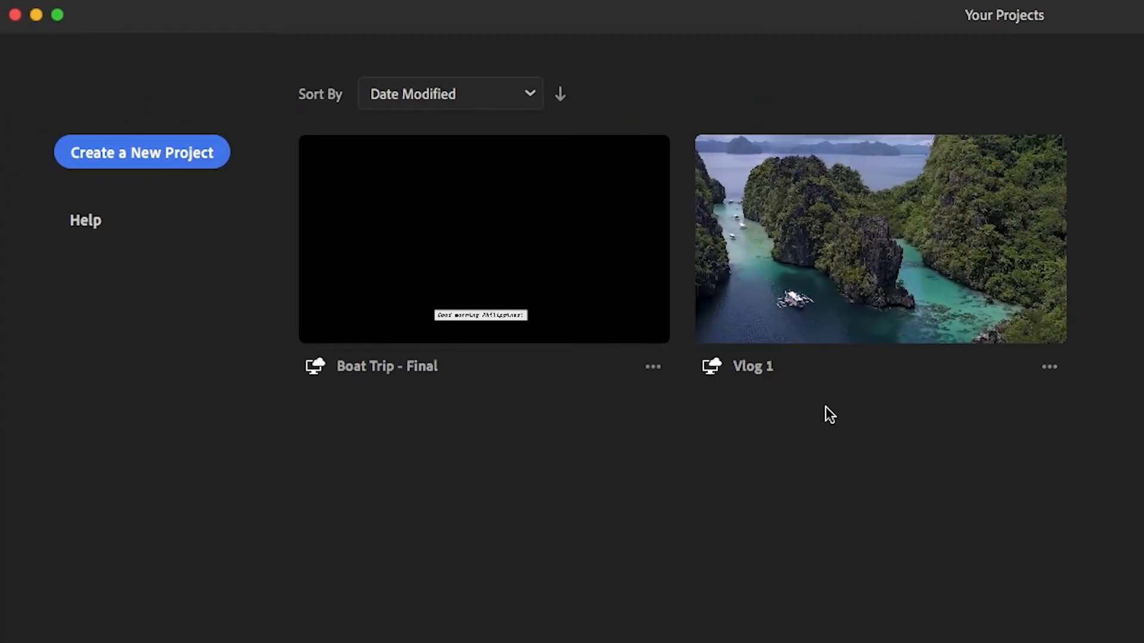
click(1047, 369)
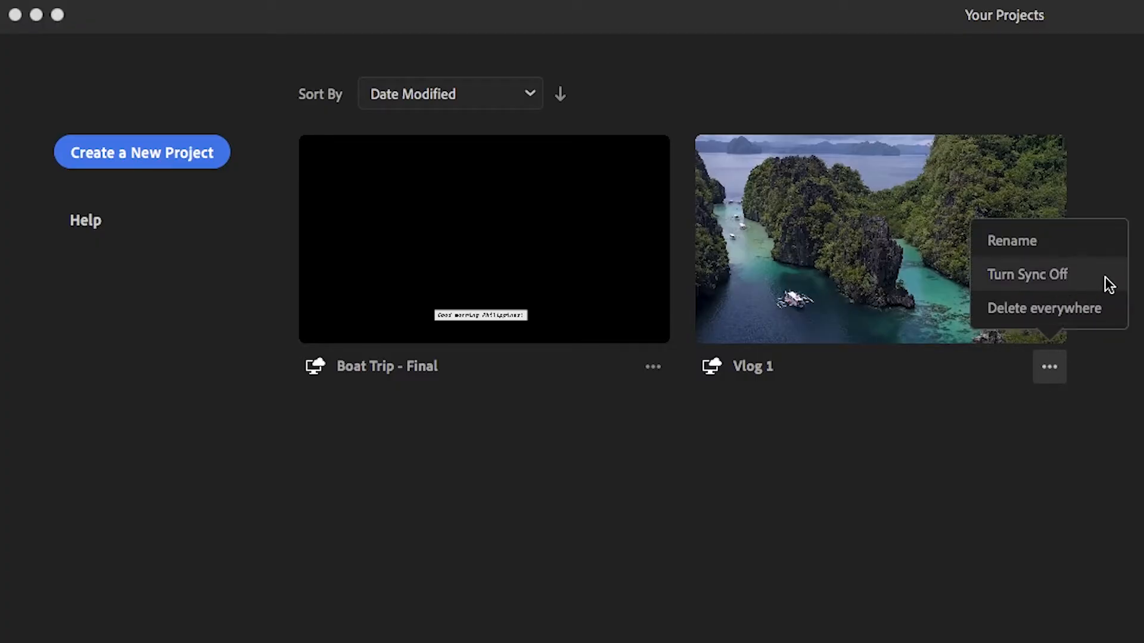
key(Escape)
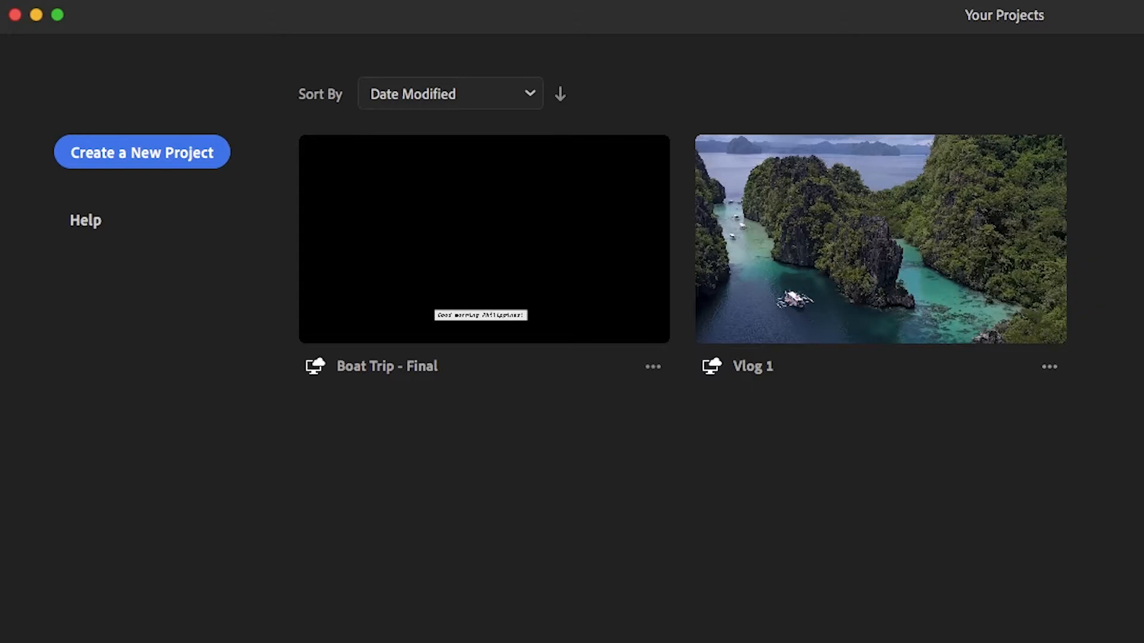
Start a new project and select the clips Water Aerial, Beach Aerial, Boat Cruising, Walking Selfie and Boarding the Boat, in that order.
click(149, 162)
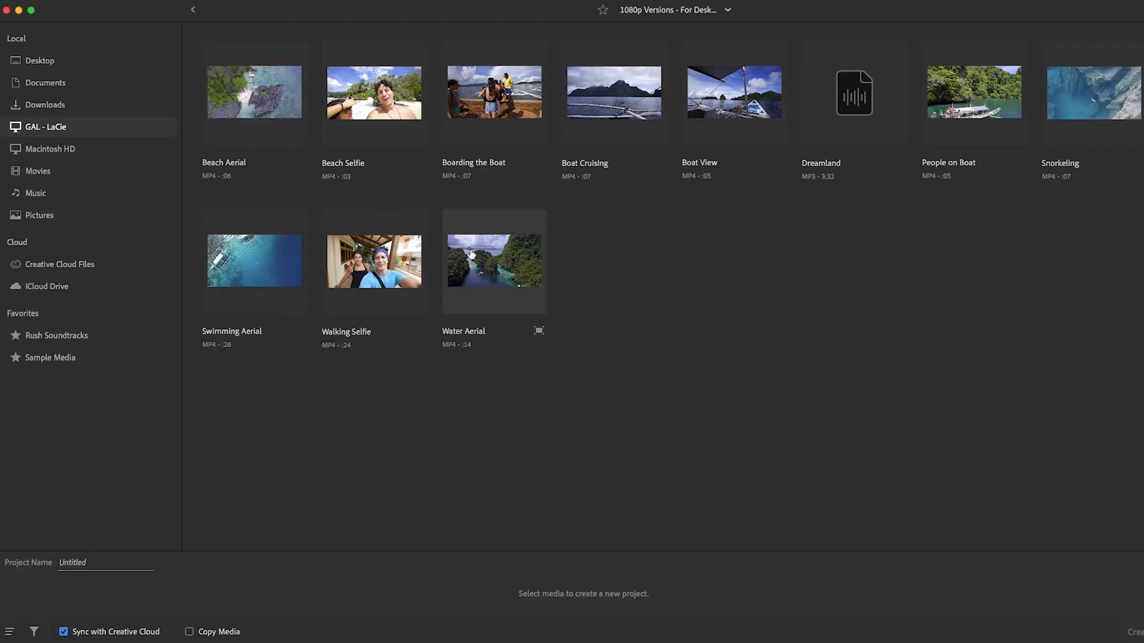
click(463, 234)
click(252, 103)
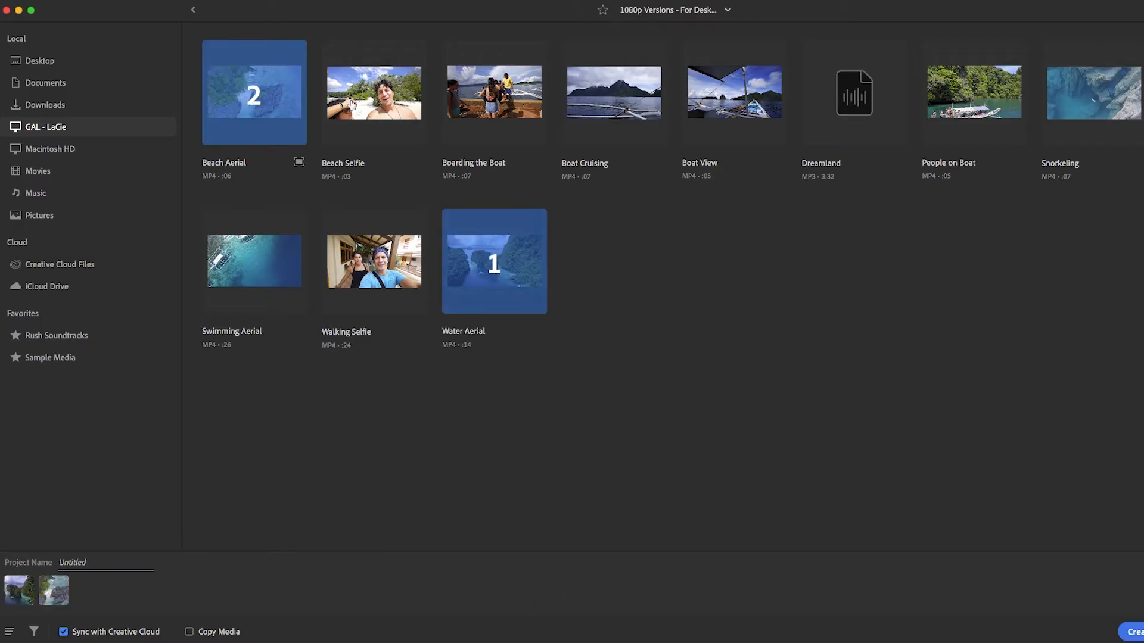
click(620, 109)
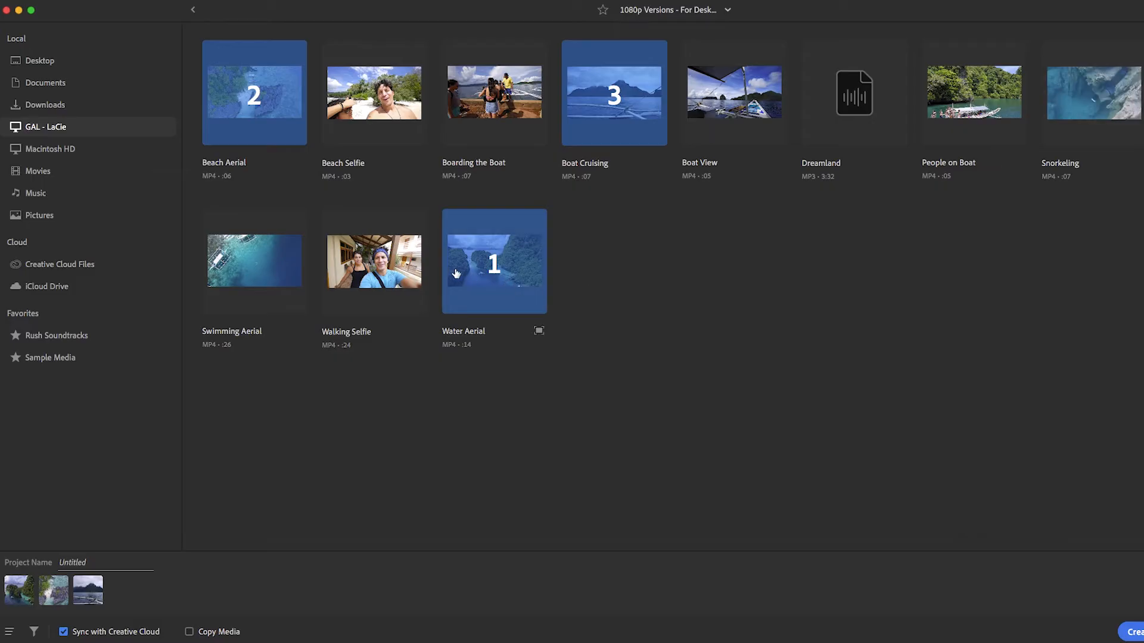
click(390, 266)
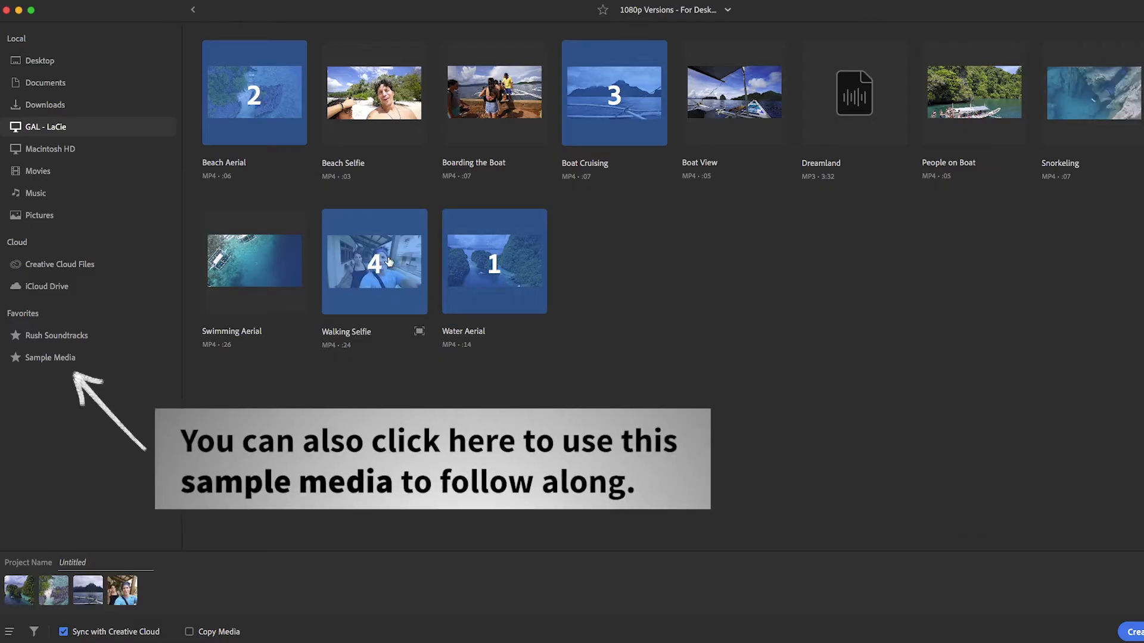
click(466, 147)
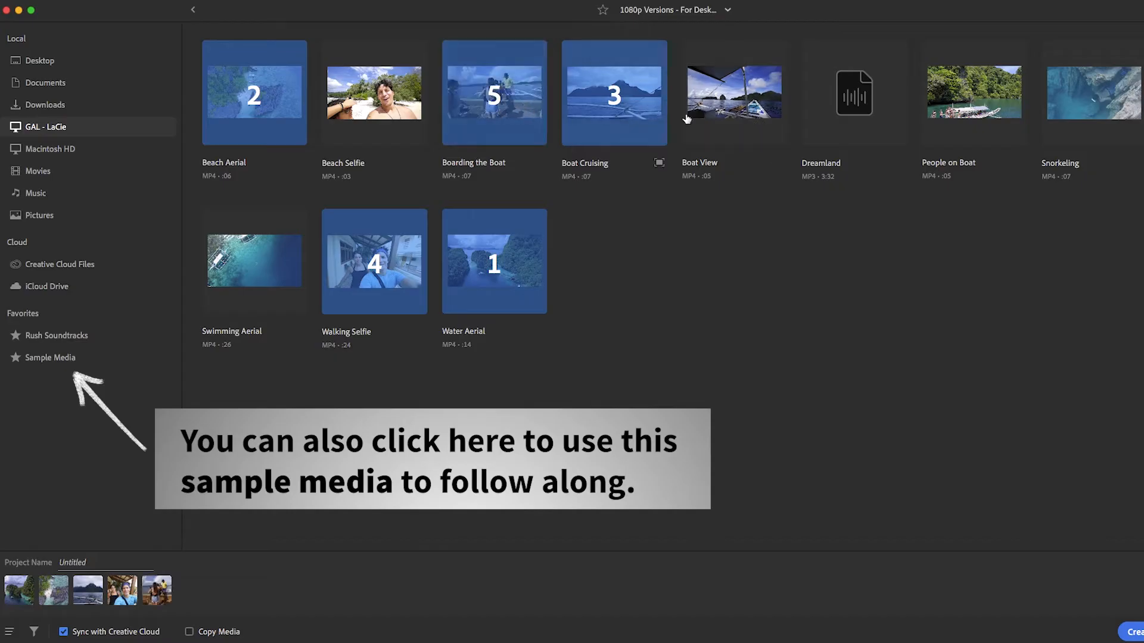
Extend the media selection with Boat View, People on Boat, Snorkeling, Swimming Aerial, Beach Selfie and the Dreamland music track.
click(733, 113)
click(942, 113)
click(1045, 114)
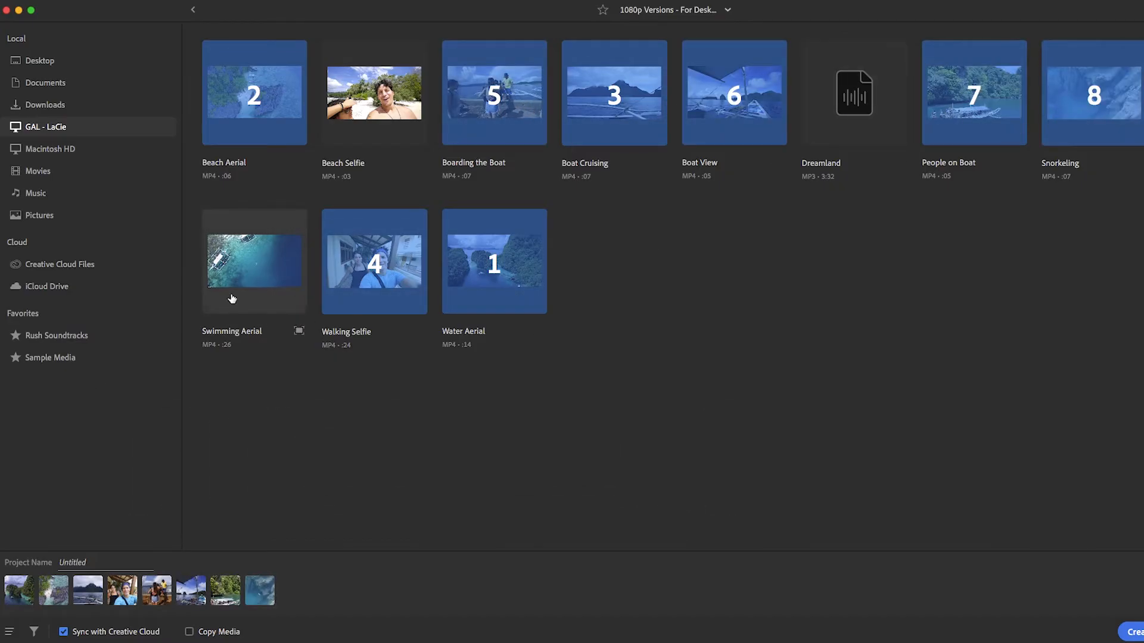
click(254, 262)
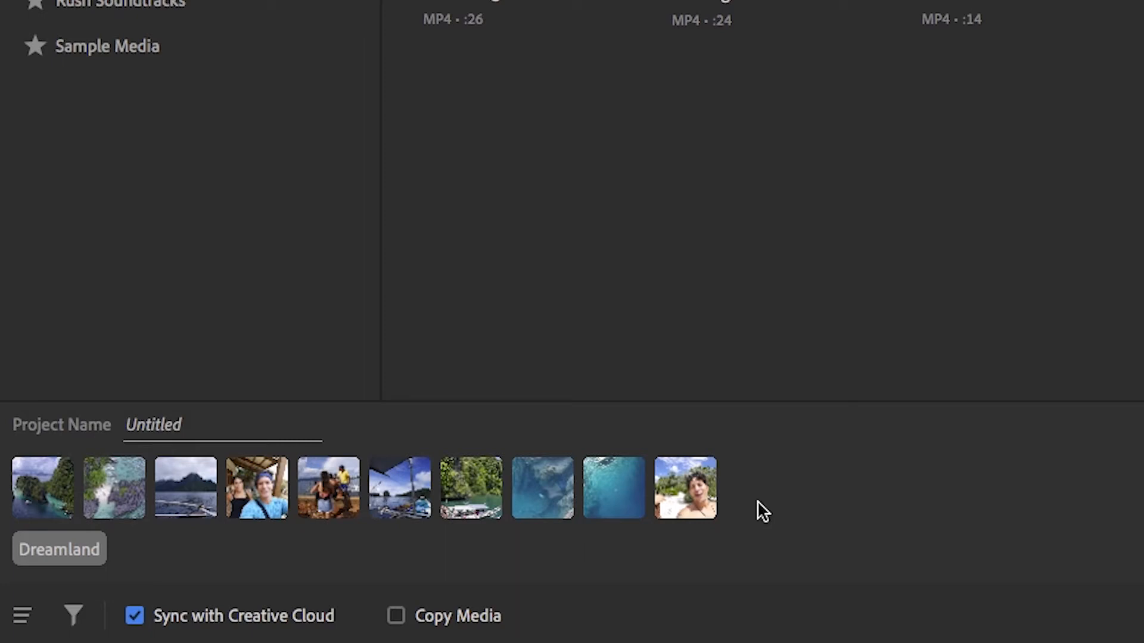
Name the project "Boating Trip Demo" and create it with the selected media.
click(197, 426)
text(Boating Trip Demo)
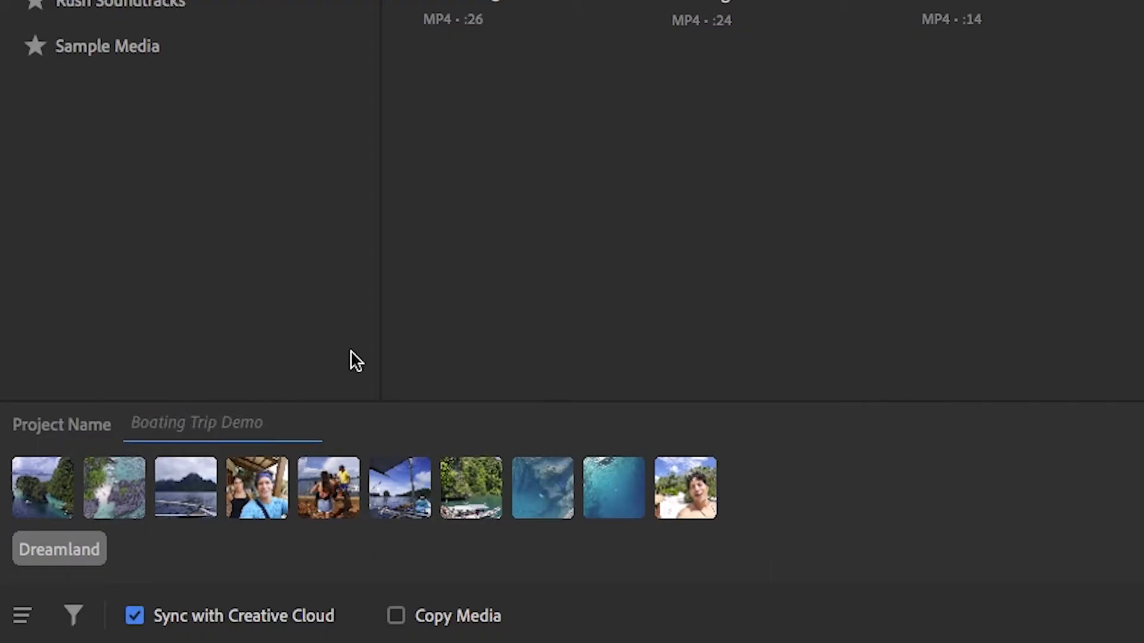
click(1120, 630)
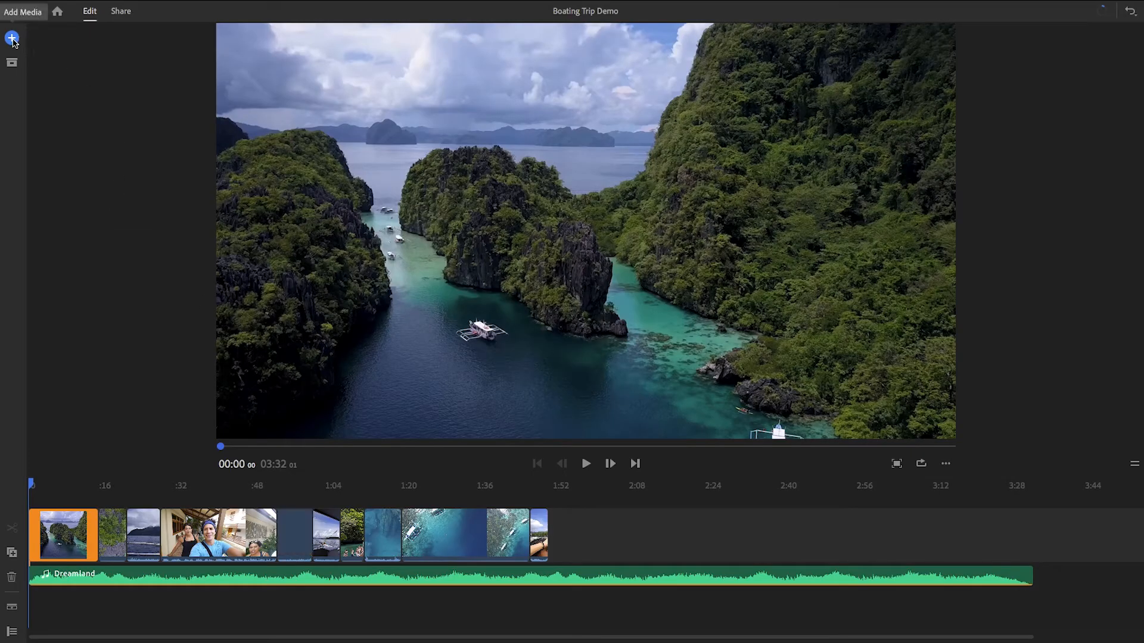
Insert Swimming Aerial.mp4 from the project assets into the timeline directly after the opening Water Aerial clip, and close the project assets.
click(12, 39)
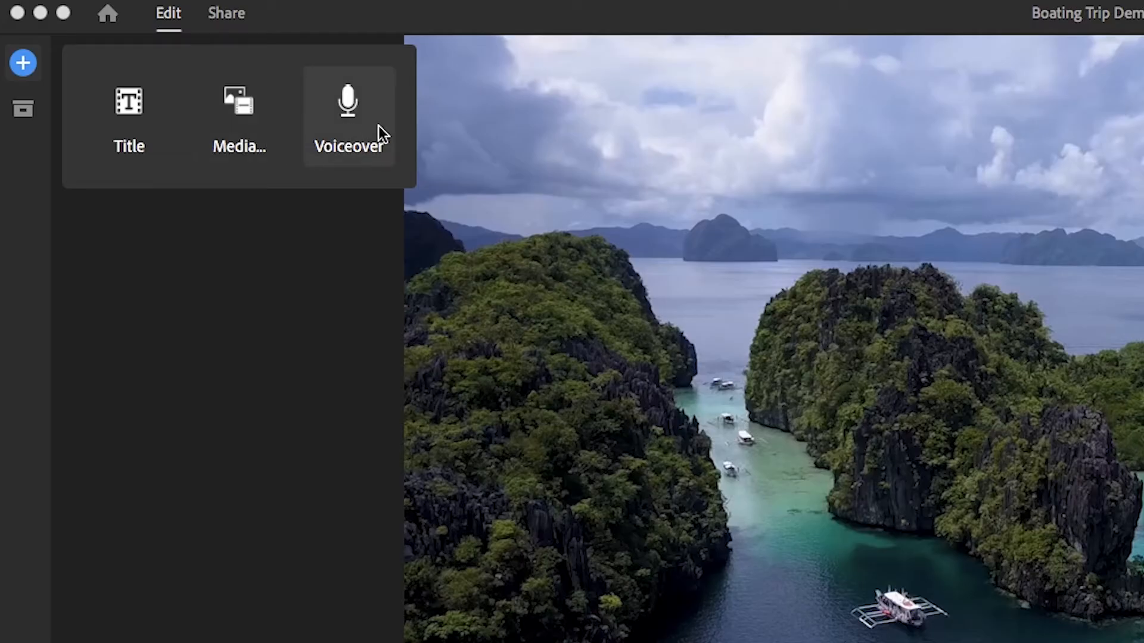
click(20, 112)
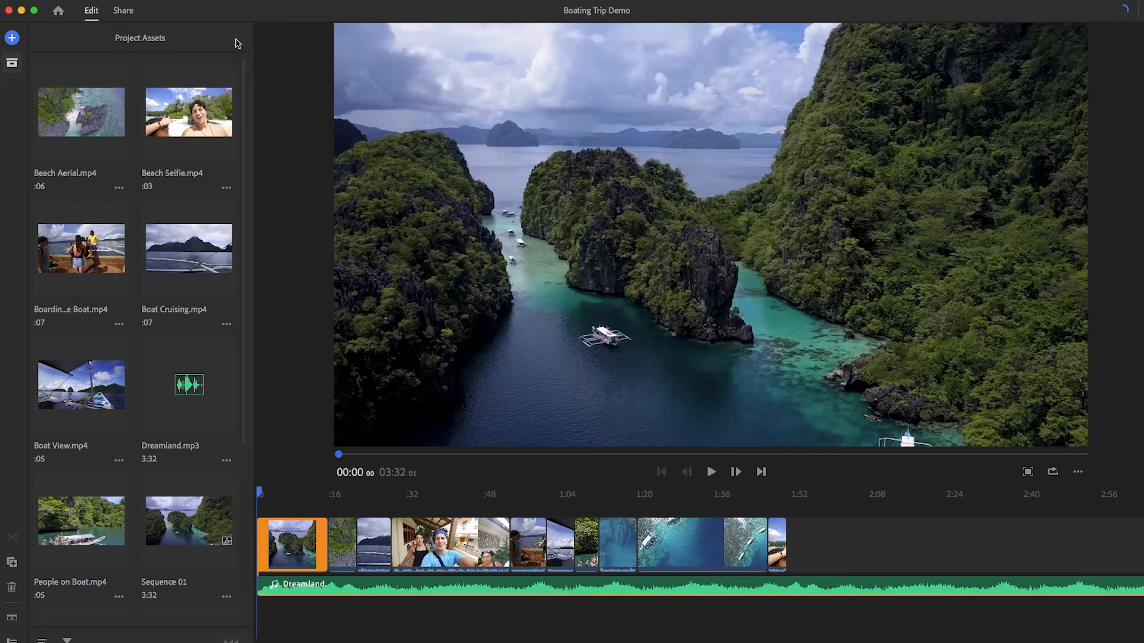
drag(244, 98, 253, 334)
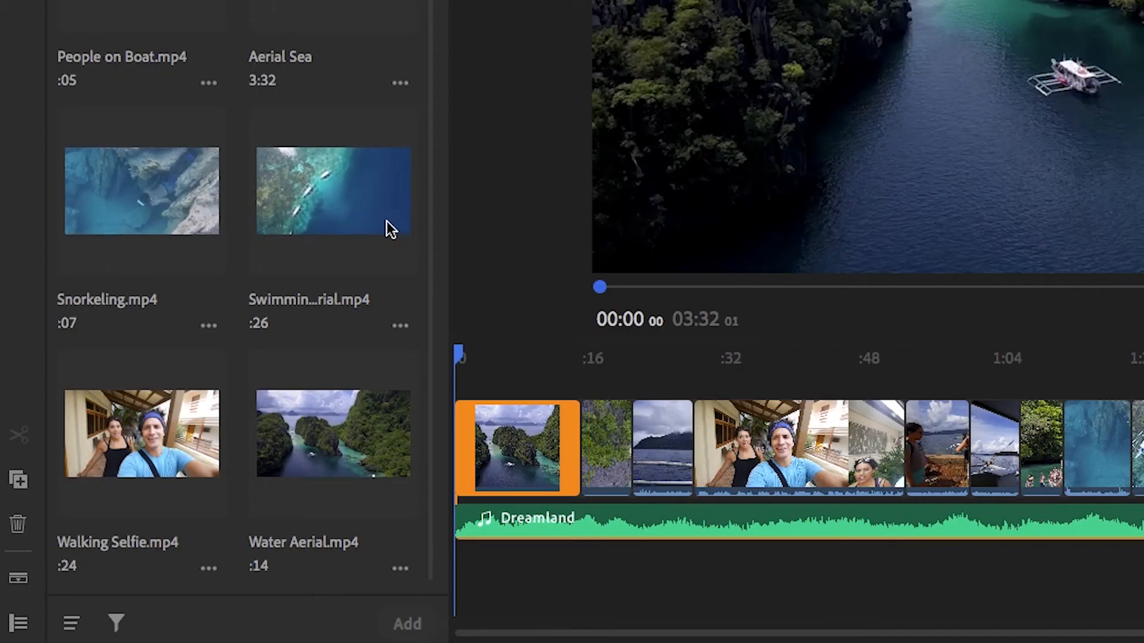
click(283, 204)
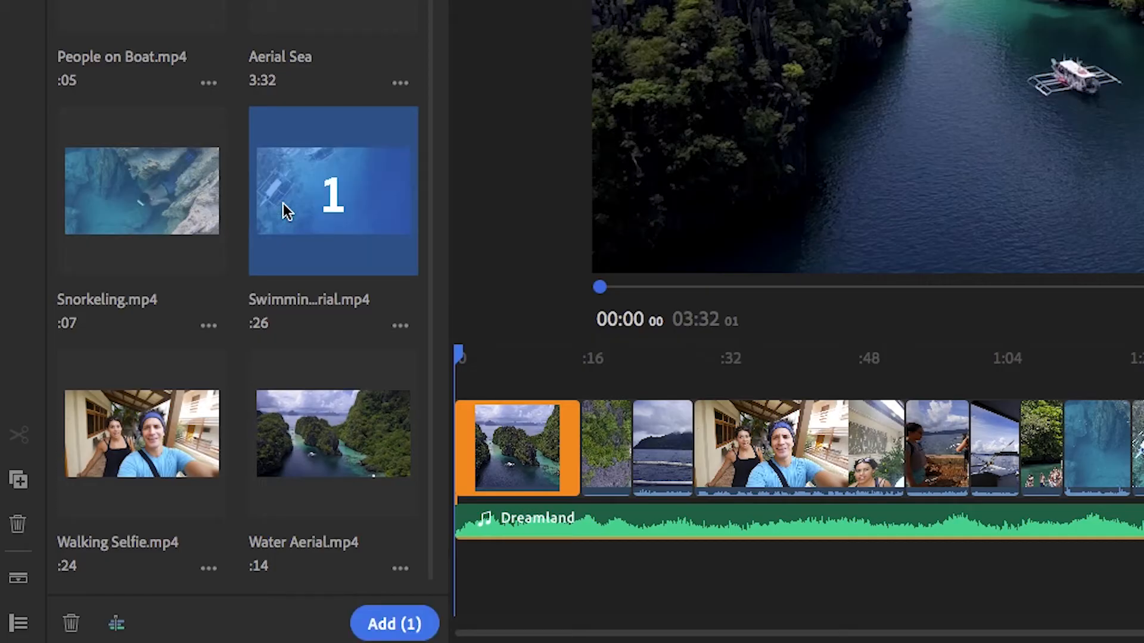
click(394, 625)
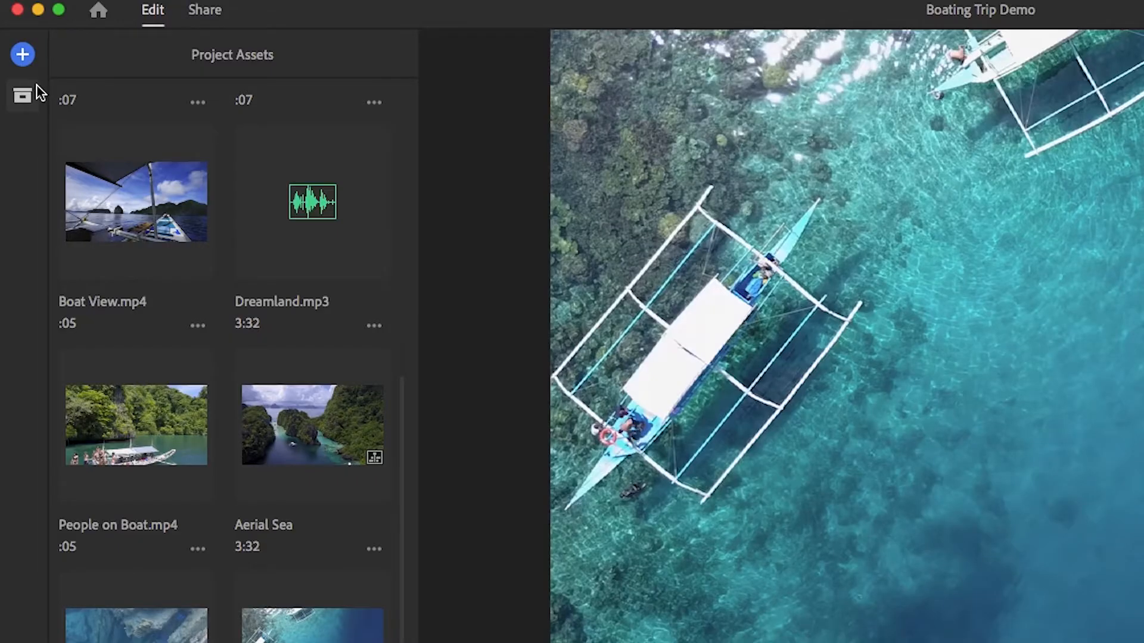
click(23, 95)
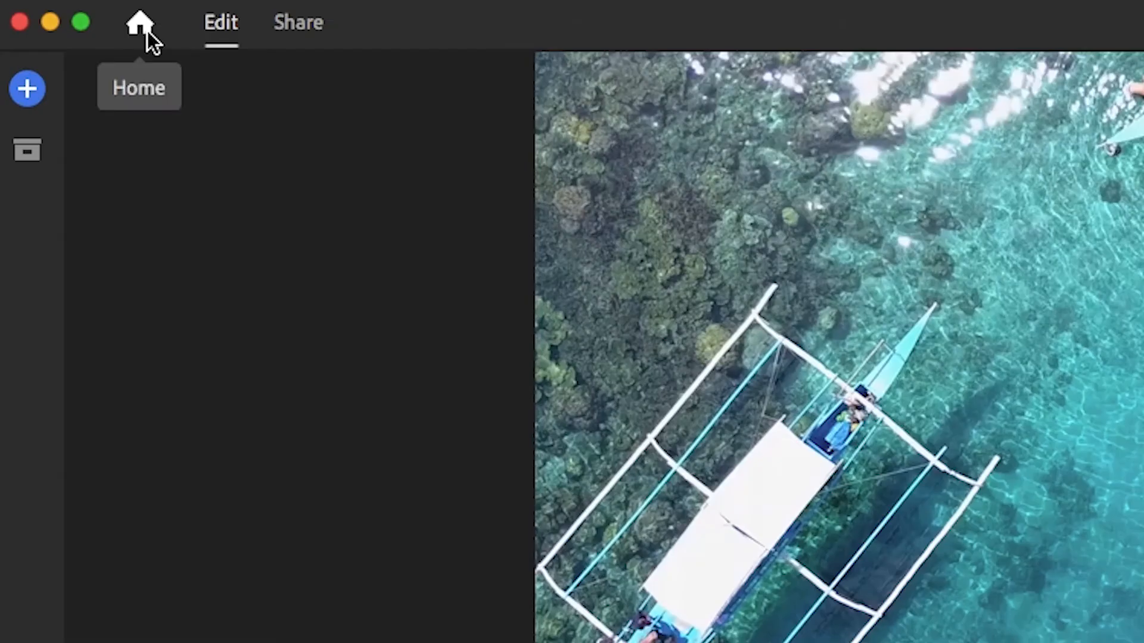
Return to the overview of all projects and reopen the Boating Trip Demo project.
click(148, 31)
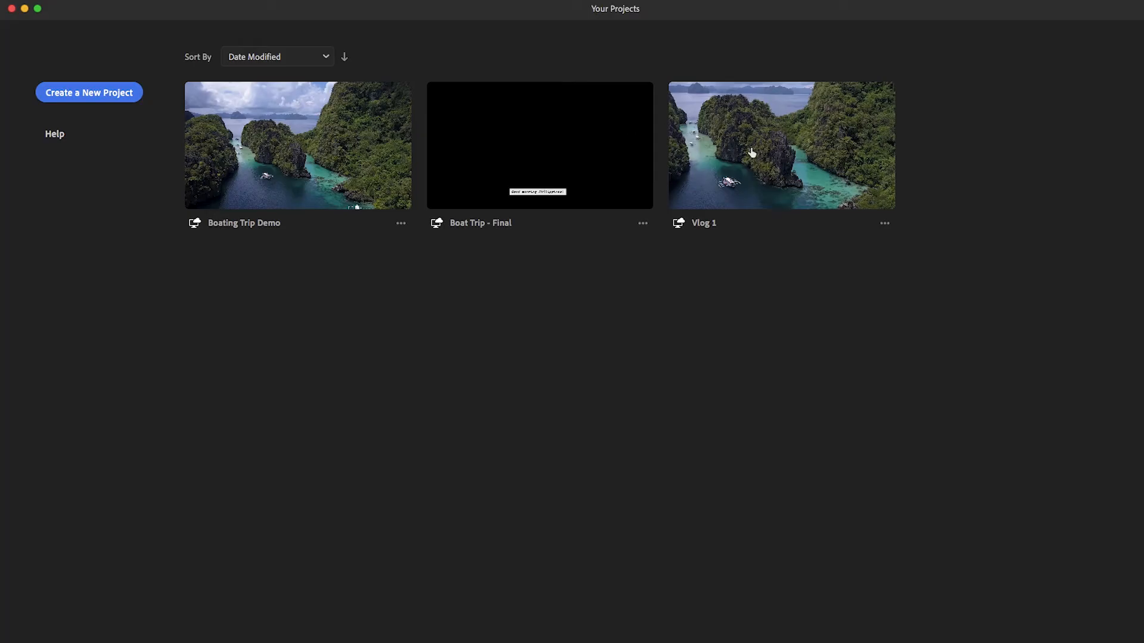
click(355, 141)
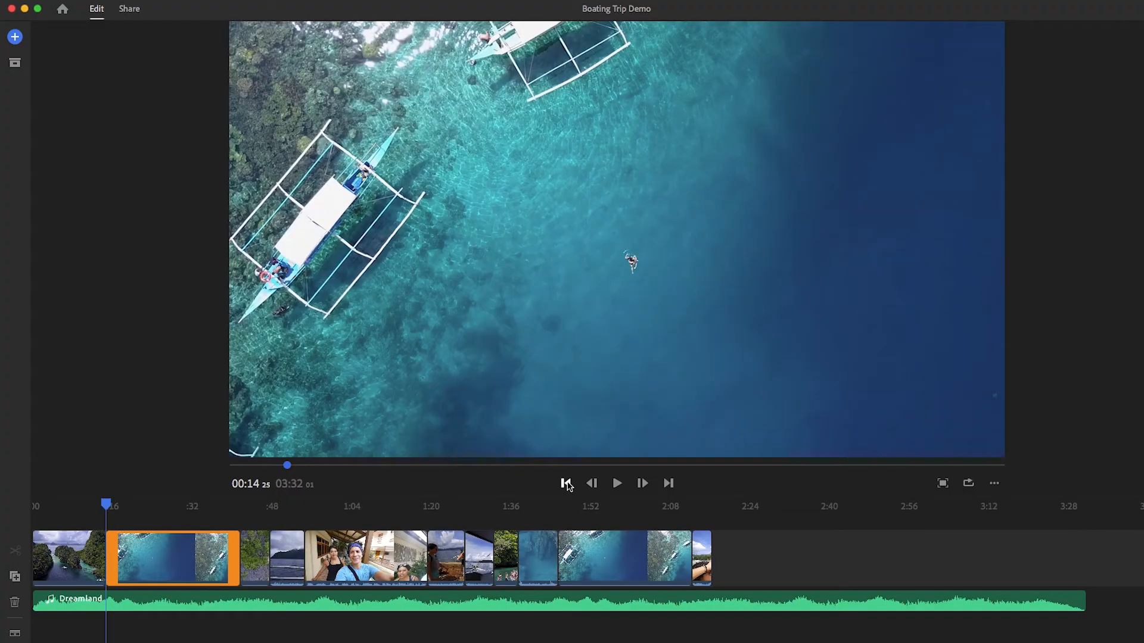
Scrub through the video to about 01:00 in the Walking Selfie clip and play a short stretch of the preview.
drag(288, 470, 314, 467)
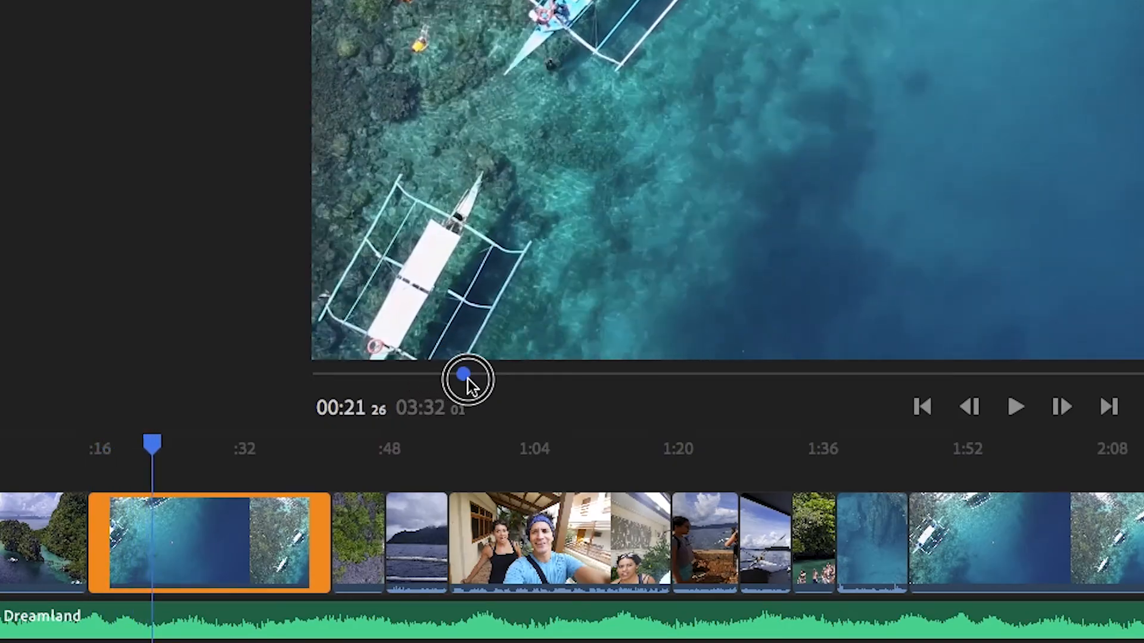
drag(467, 378, 568, 379)
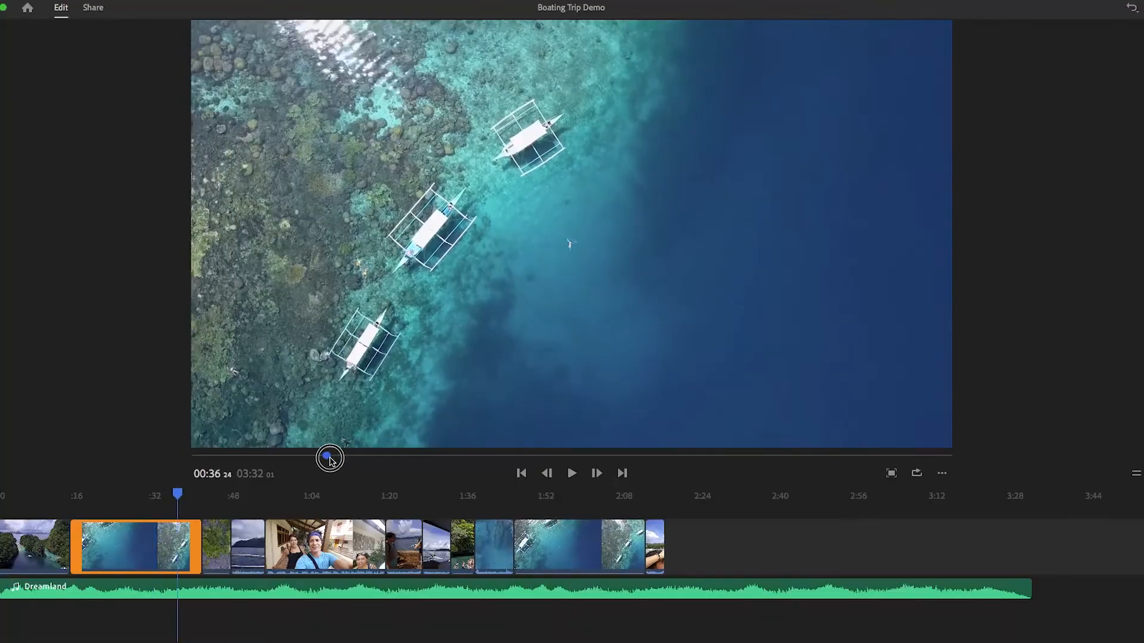
drag(330, 459, 409, 459)
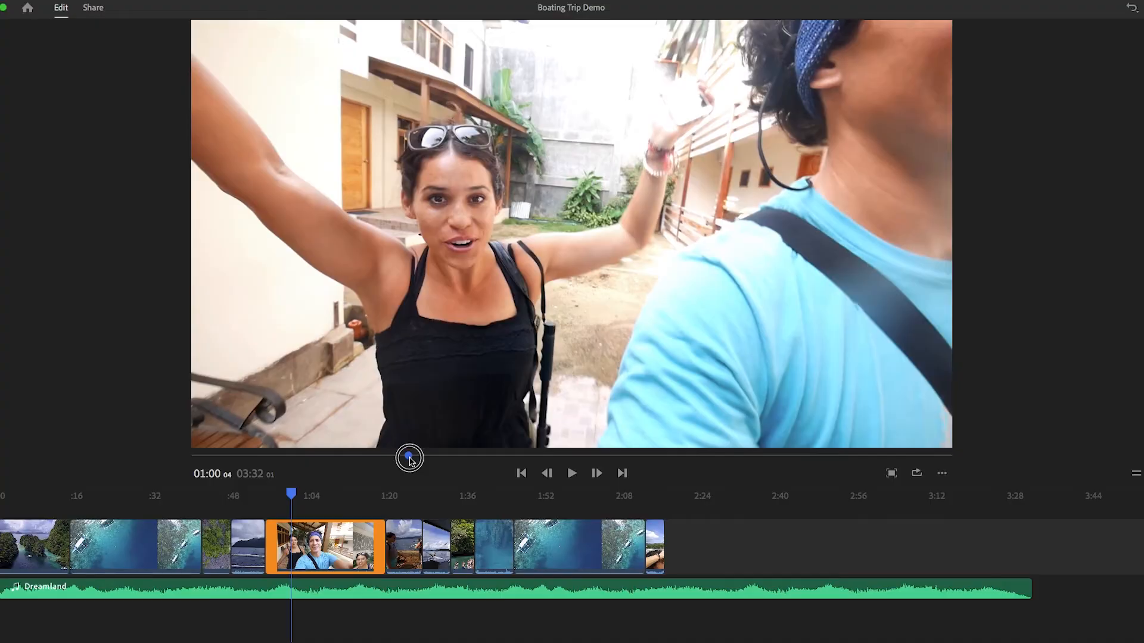
drag(410, 459, 409, 459)
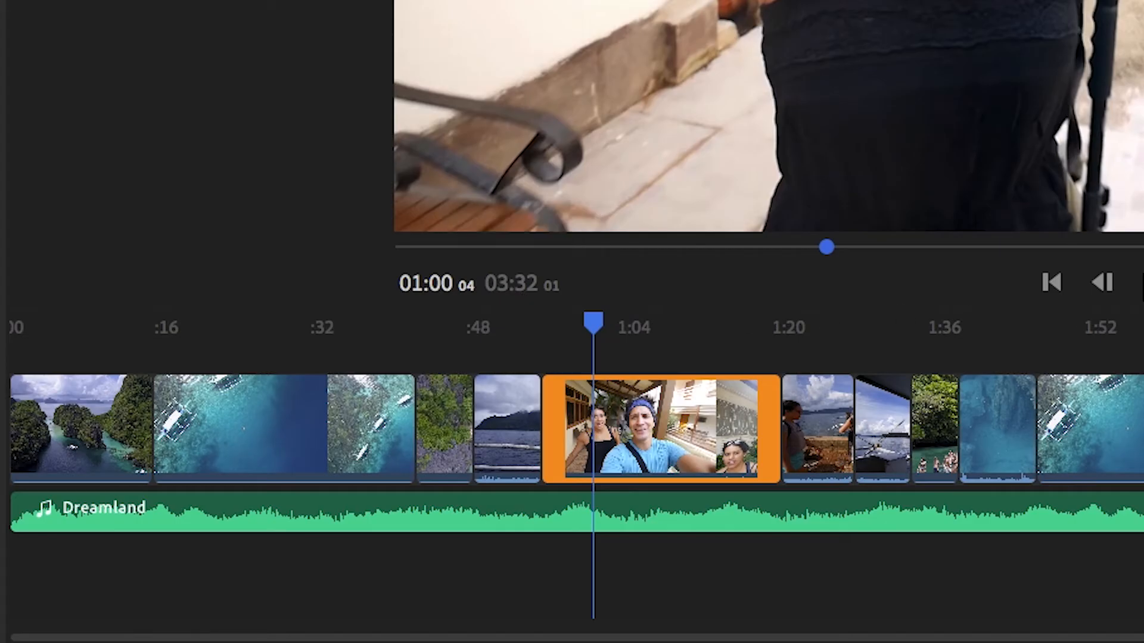
click(1143, 281)
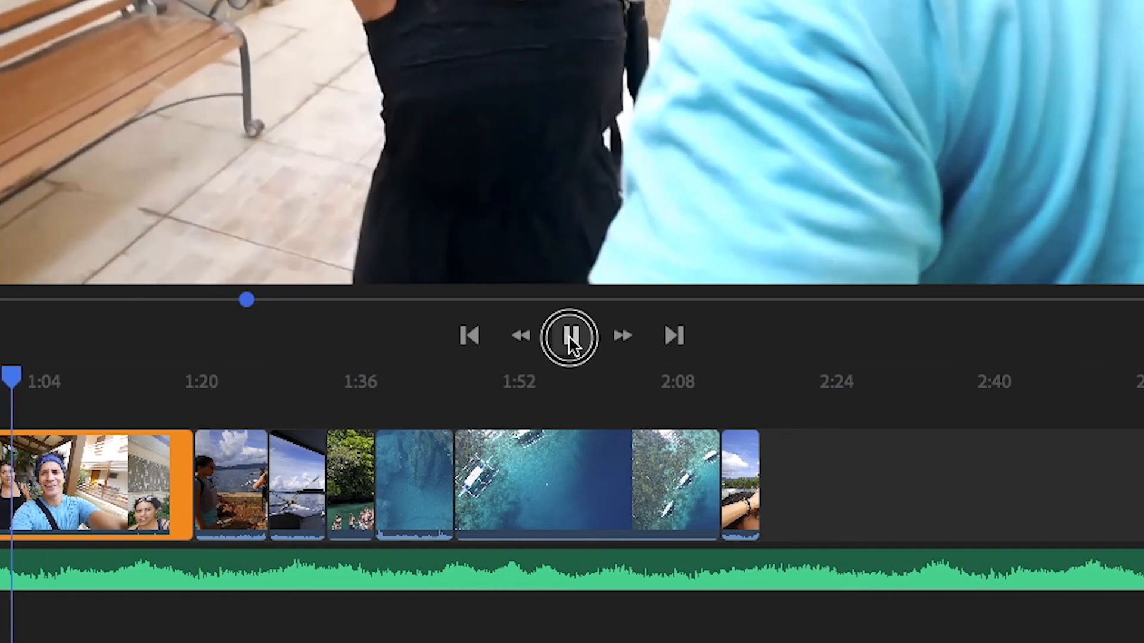
click(571, 337)
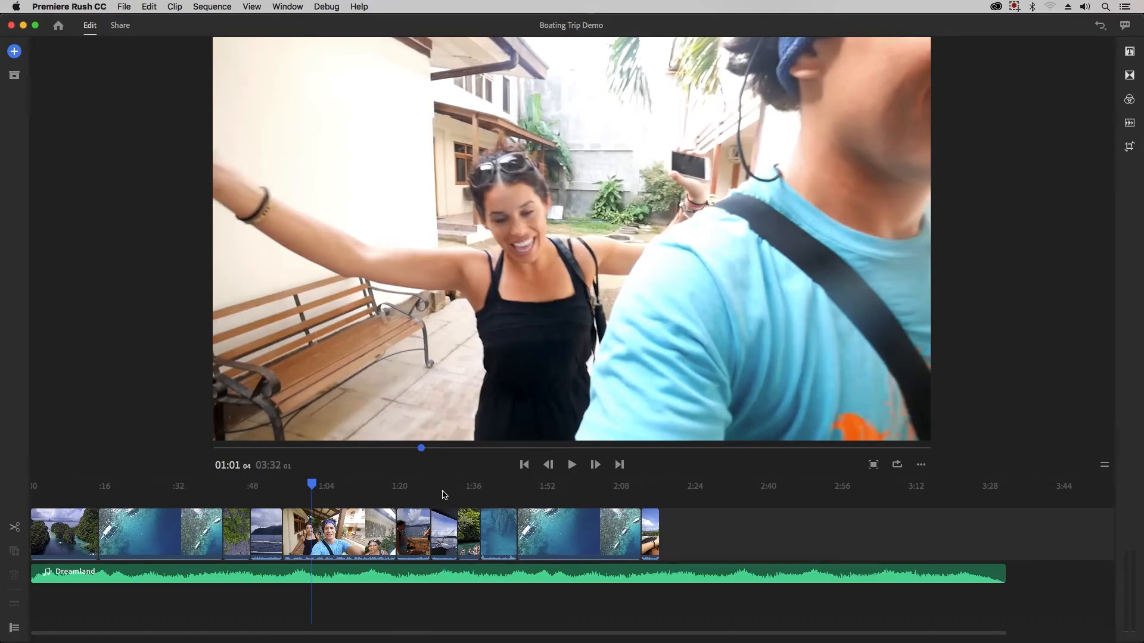
Move the playhead to about 01:29 in the Boat View clip, view the preview in full screen and return to the editor.
click(443, 495)
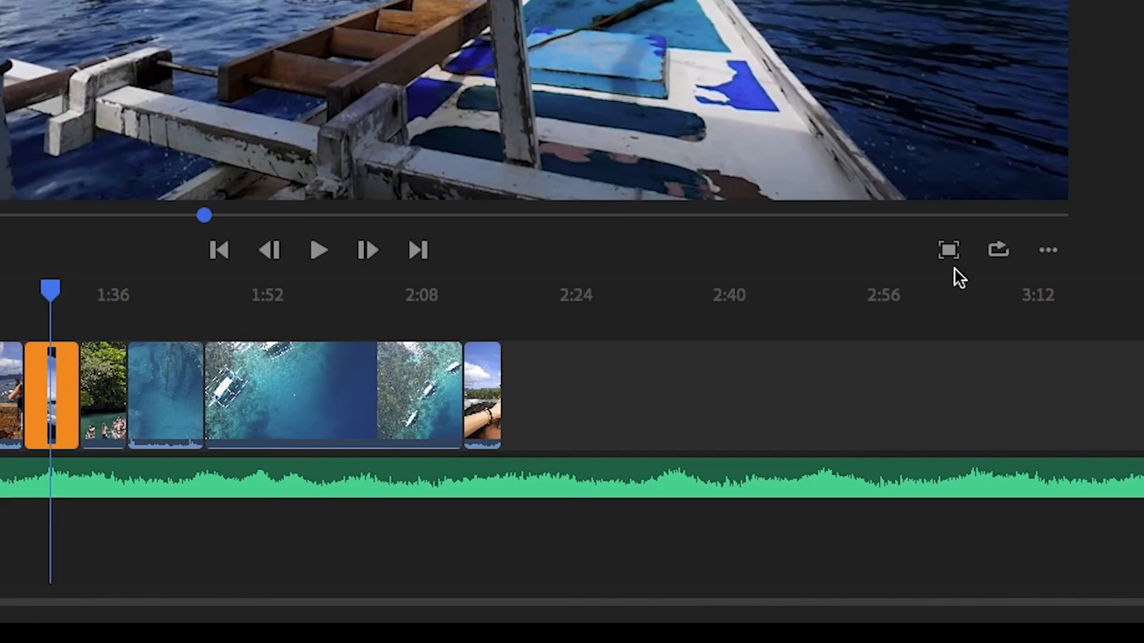
click(950, 250)
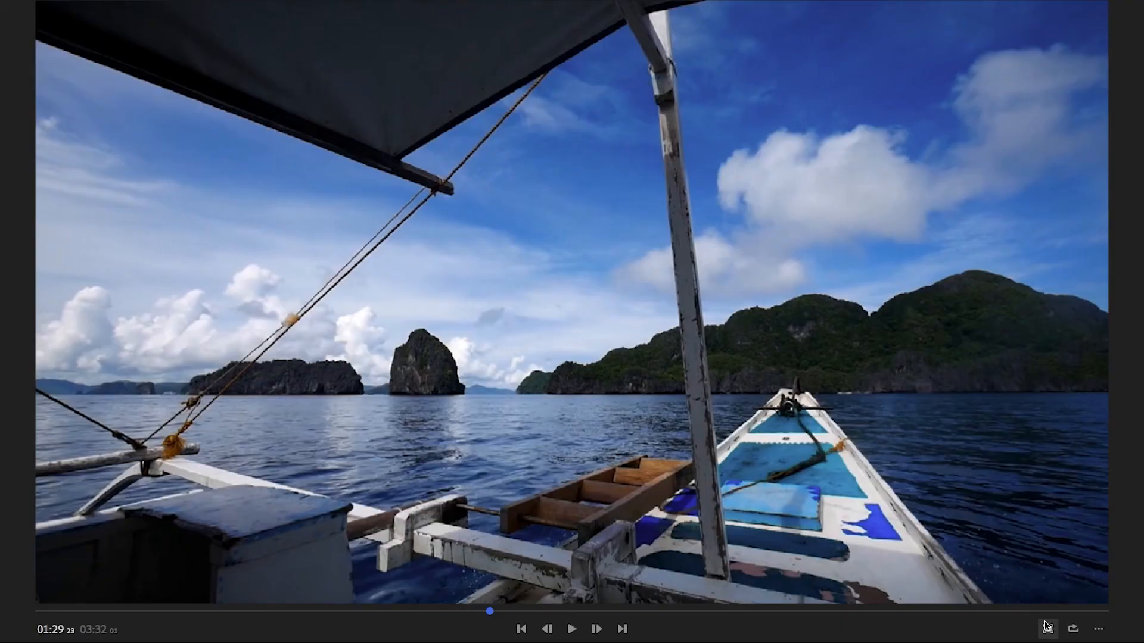
click(1046, 627)
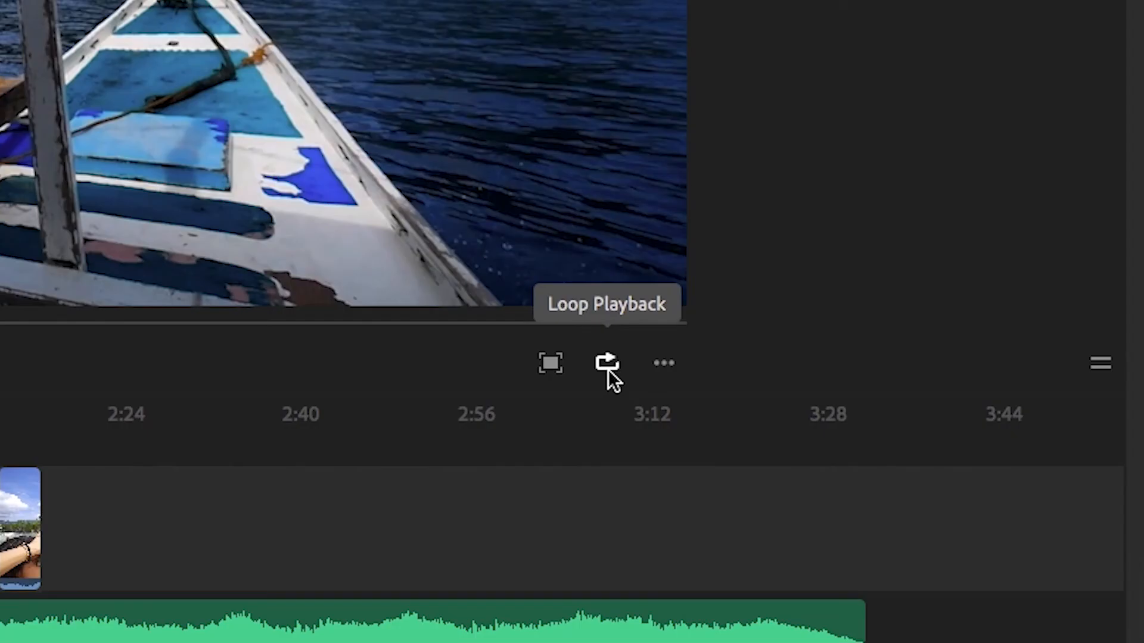
Turn on loop playback and set the sequence orientation to Square.
click(608, 365)
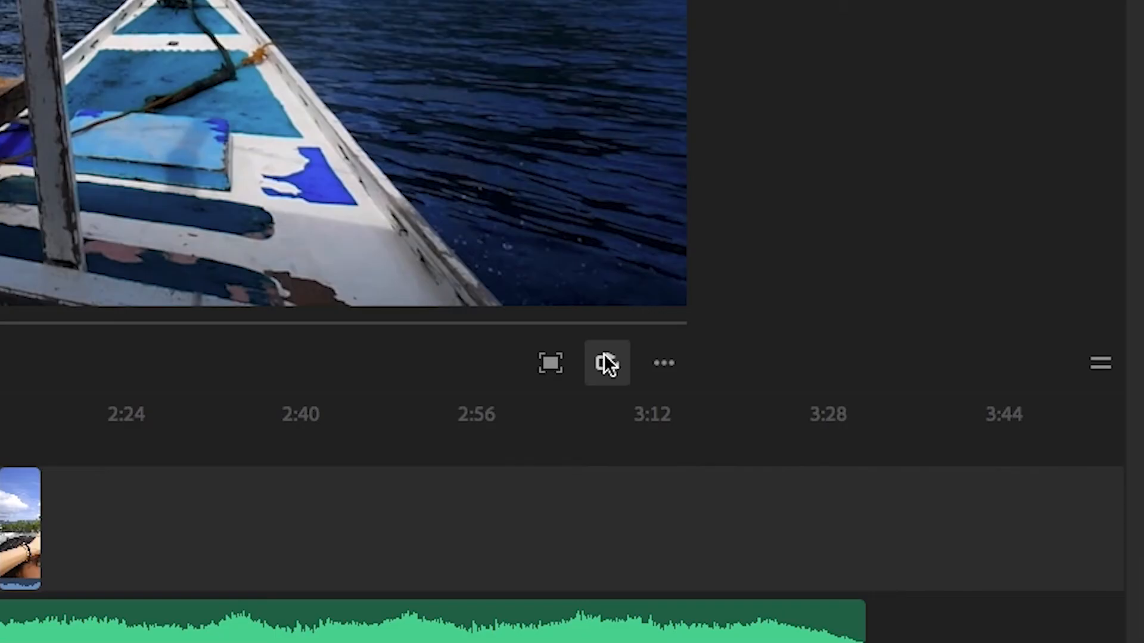
click(662, 364)
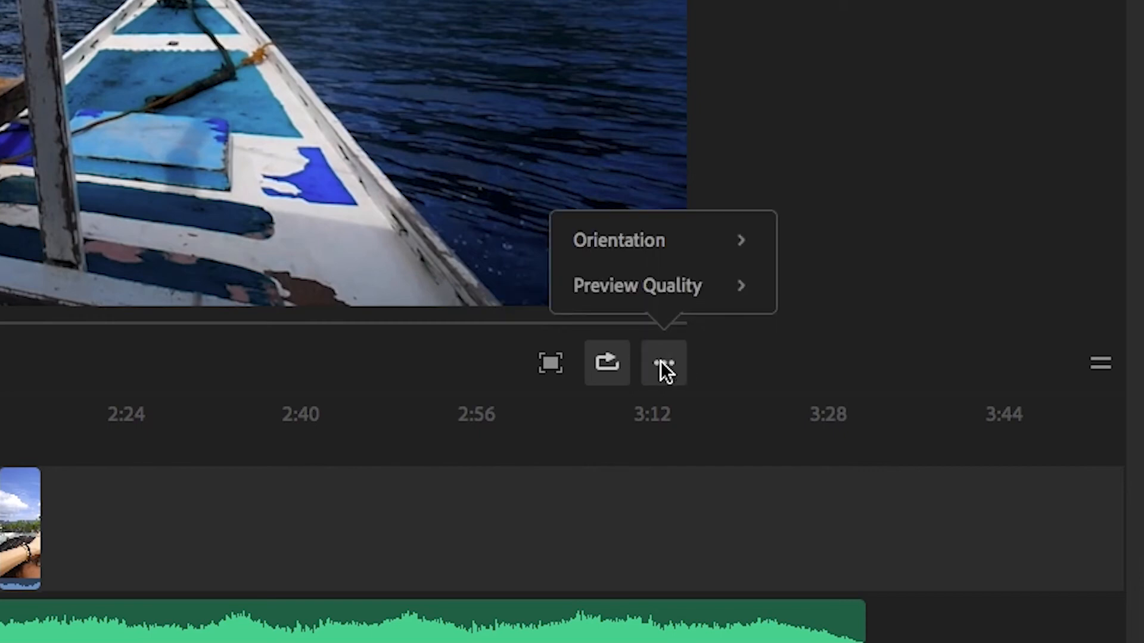
mouse_move(635, 241)
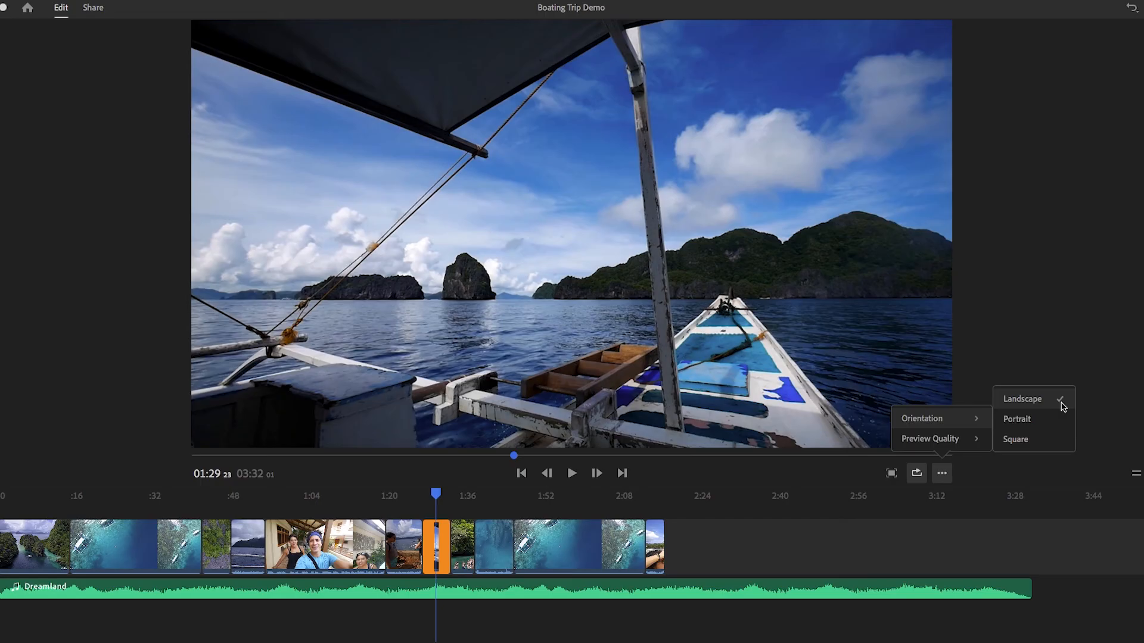
click(1050, 445)
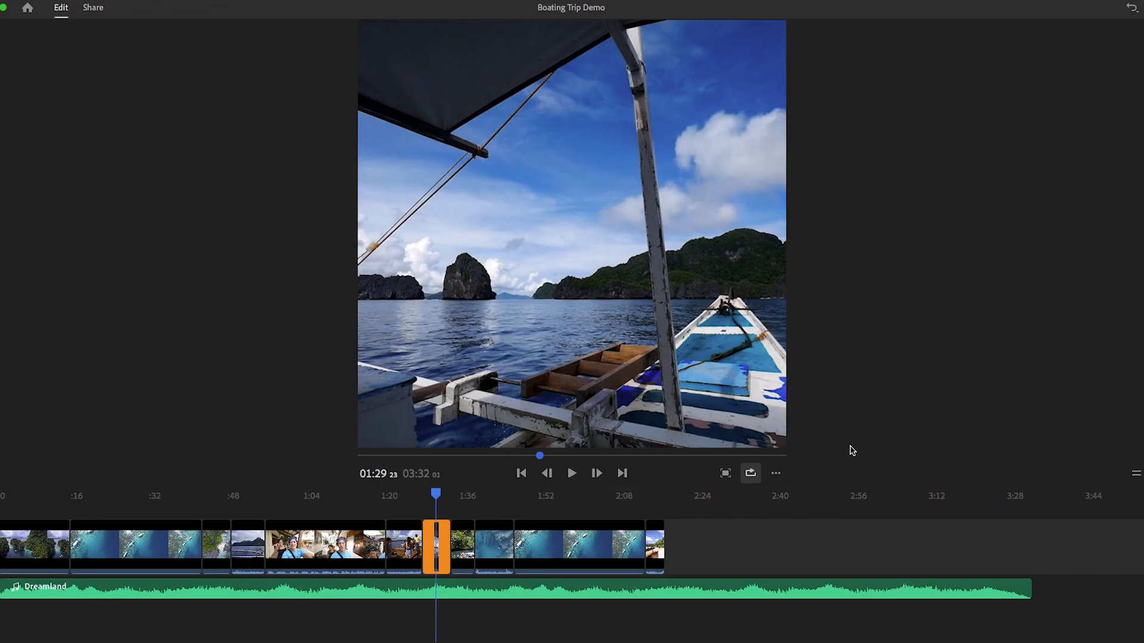
Change the sequence orientation to Portrait.
click(776, 474)
mouse_move(775, 418)
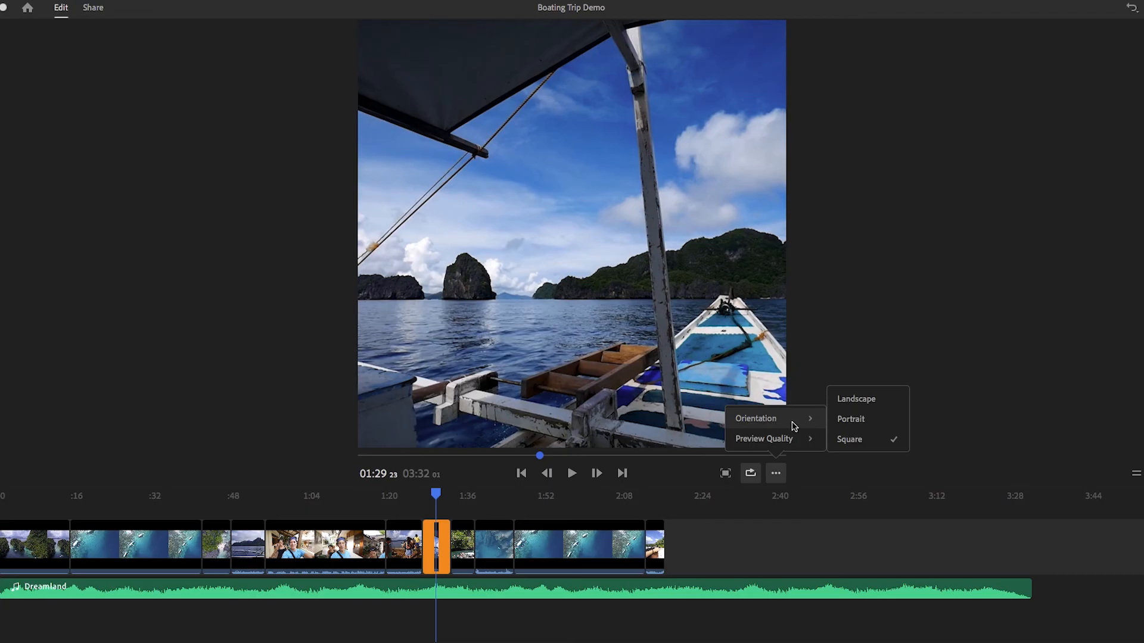
click(873, 420)
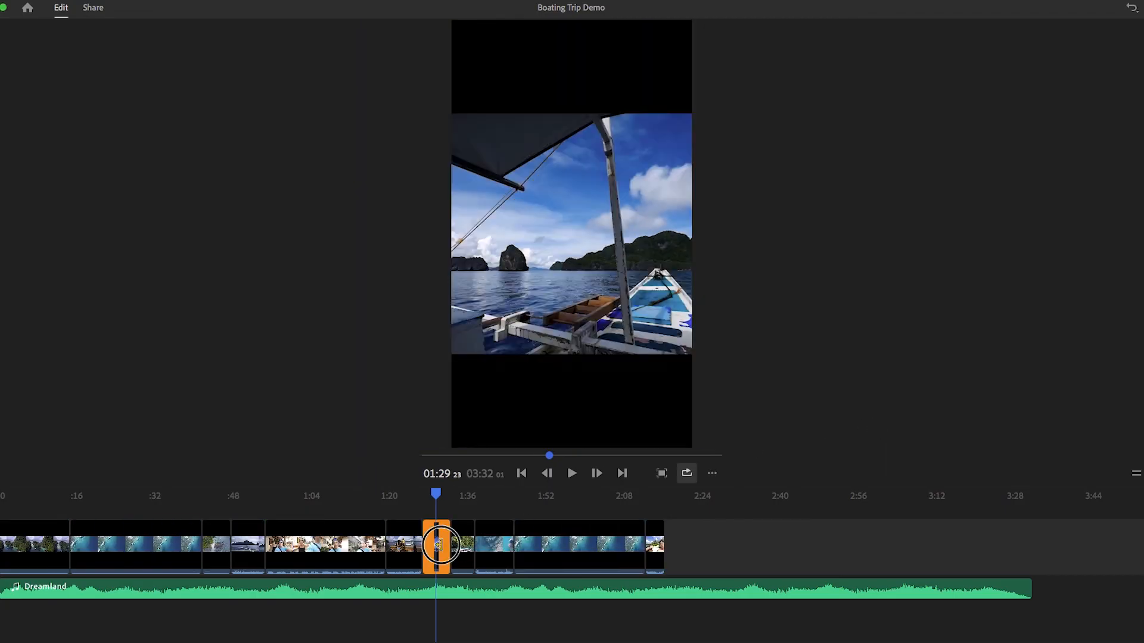
Select the Boat View clip in the preview and set the sequence orientation to Landscape.
click(576, 319)
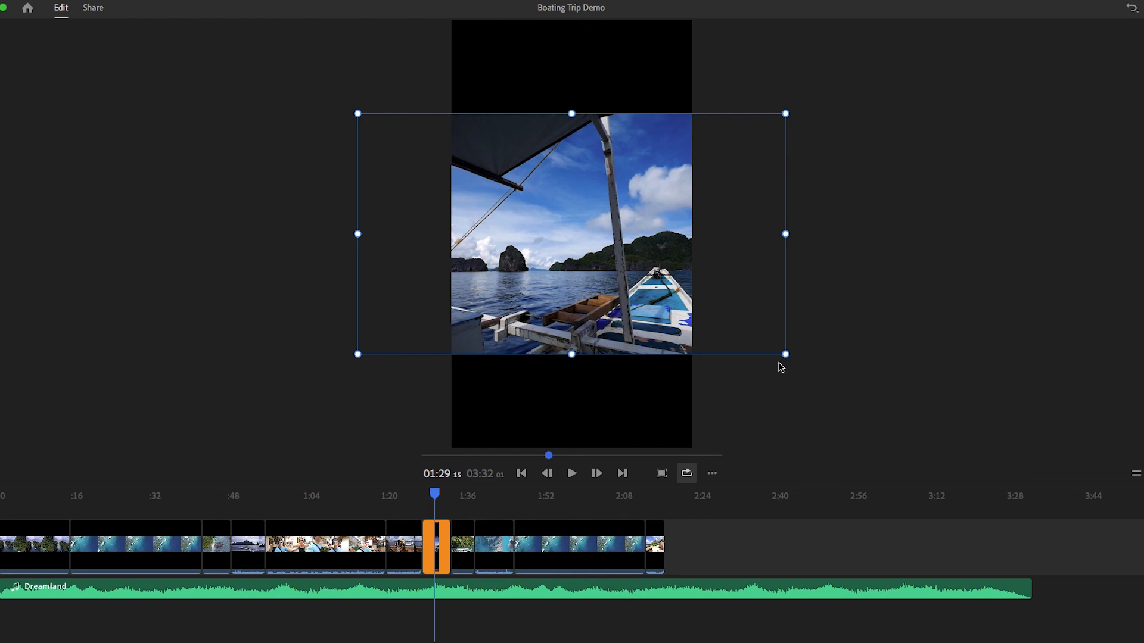
click(711, 473)
mouse_move(721, 420)
click(796, 400)
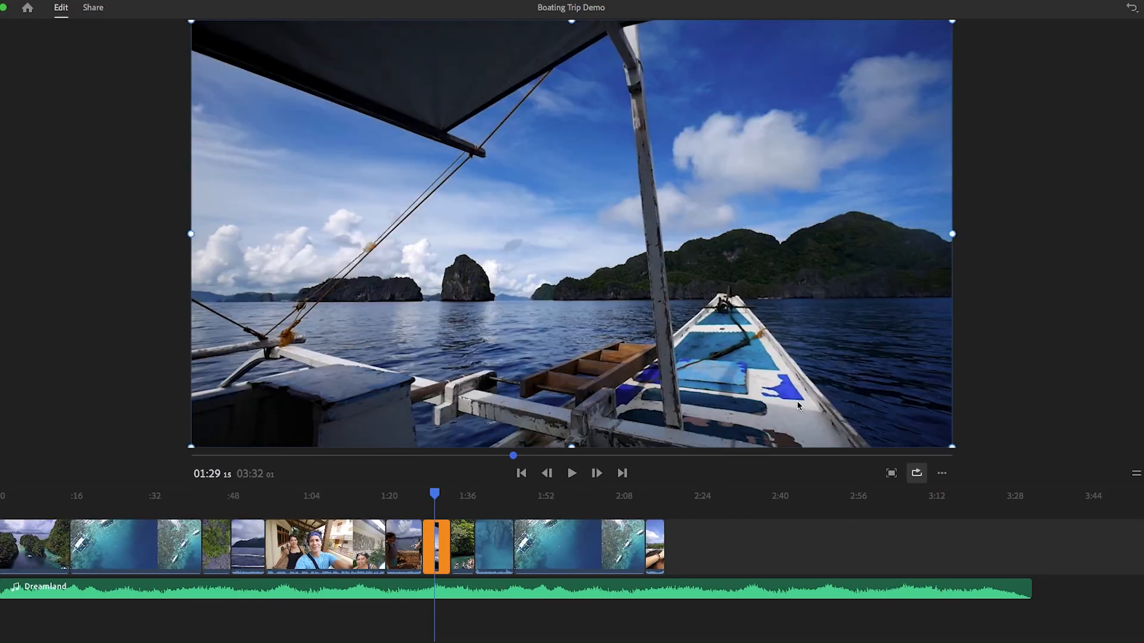